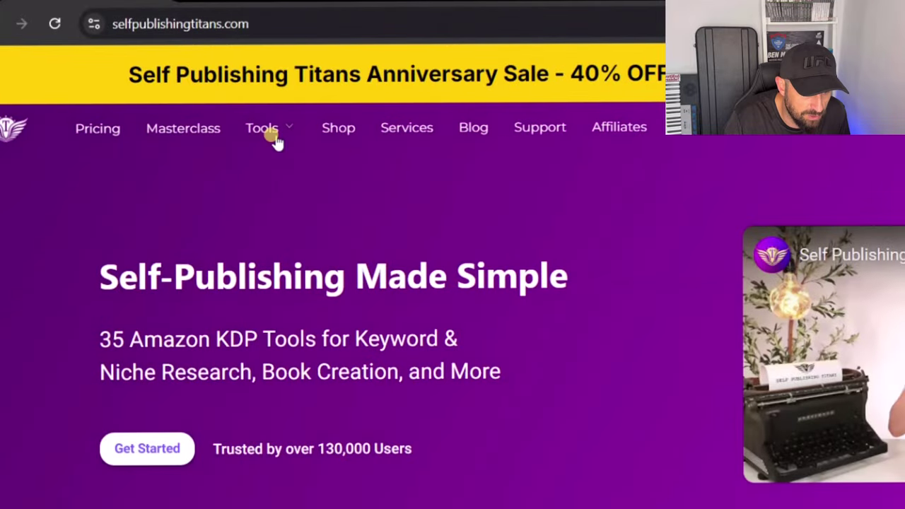
# - Open the Book Cover Creator and create a paperback cover named notebook with white paper, 8.5 x 11 trim and 120 pages
pyautogui.moveTo(265, 137)
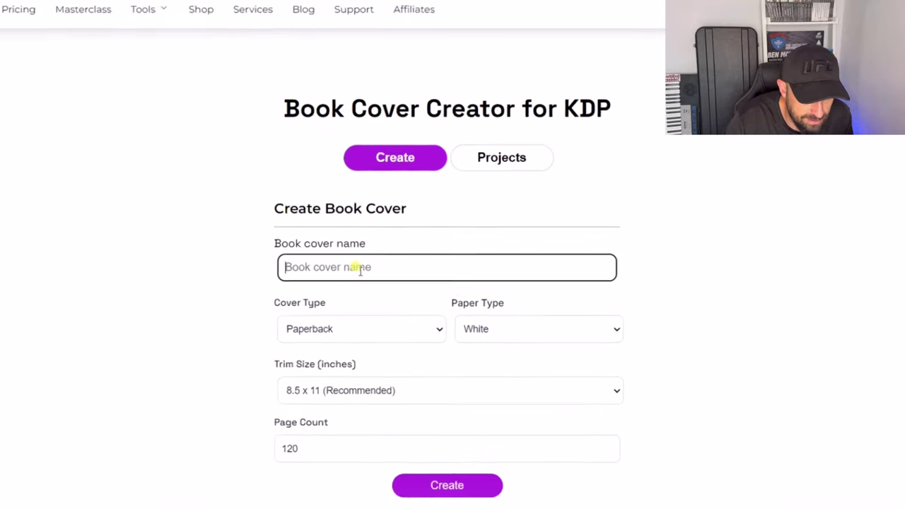
pyautogui.write('notebook')
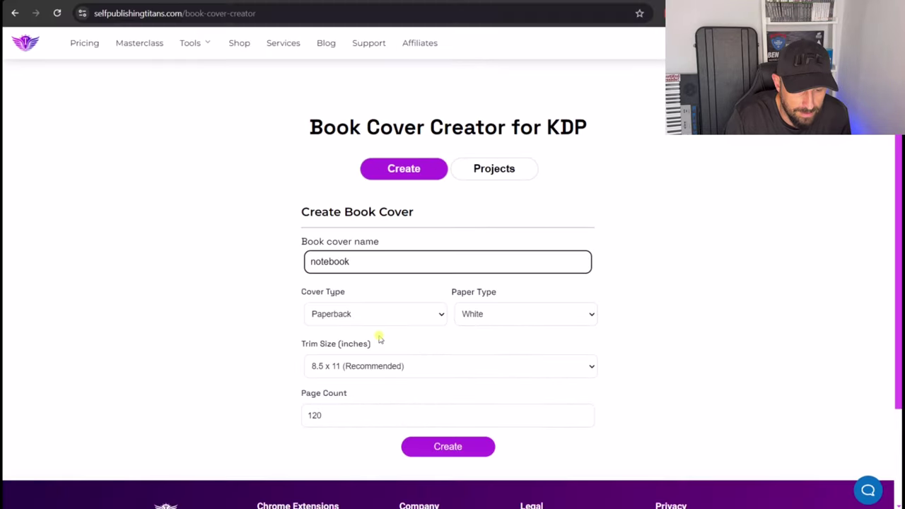
pyautogui.click(435, 321)
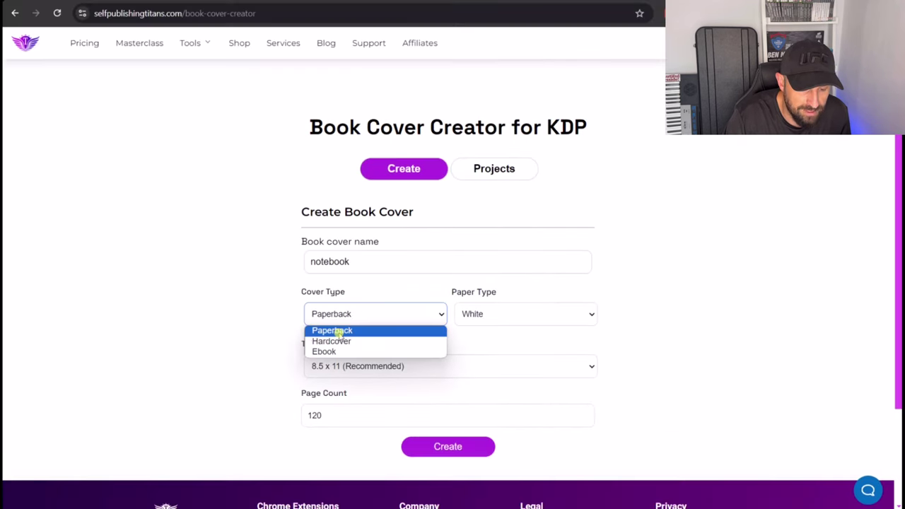
pyautogui.click(341, 331)
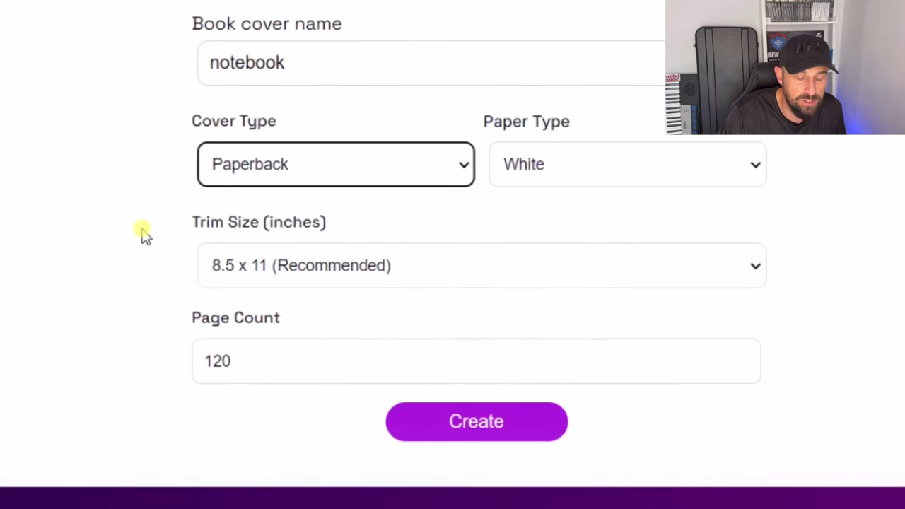
pyautogui.click(476, 426)
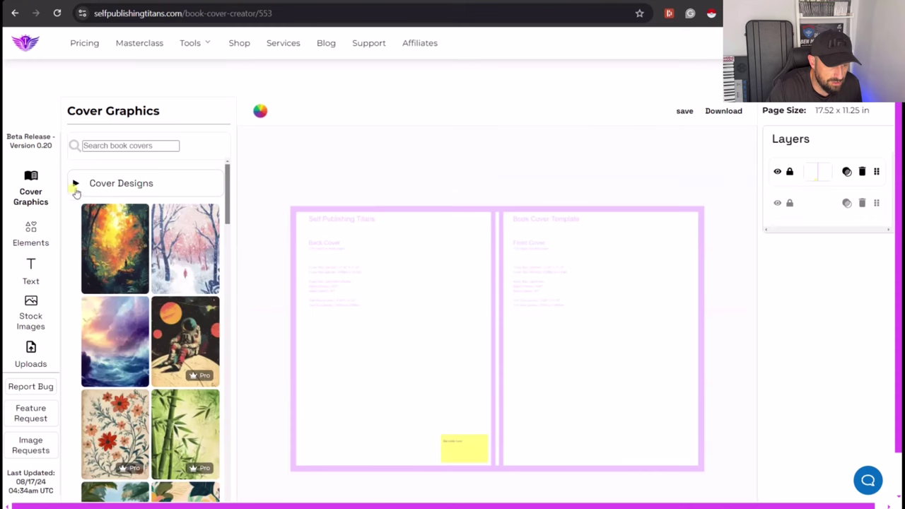
# - Add the pink climbing roses design from the Antique cover designs to the cover template
pyautogui.click(76, 186)
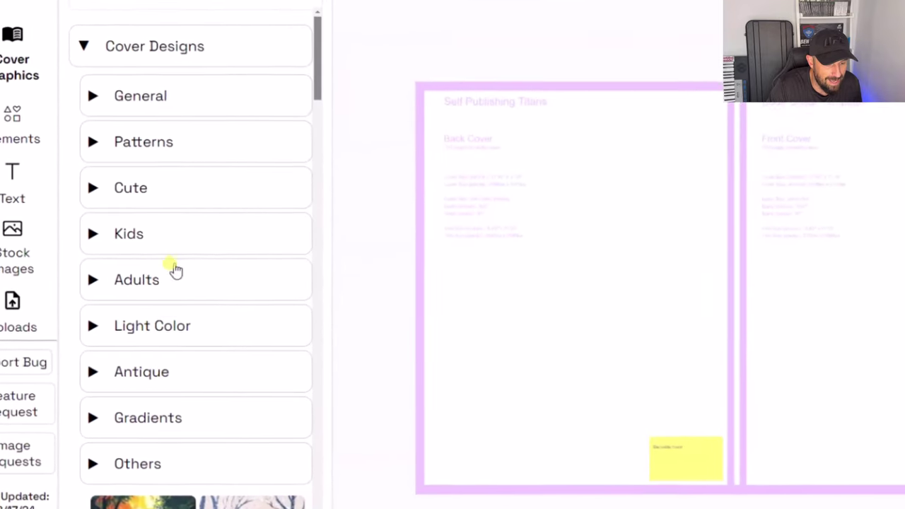
pyautogui.click(148, 366)
pyautogui.scroll(-5, 213, 304)
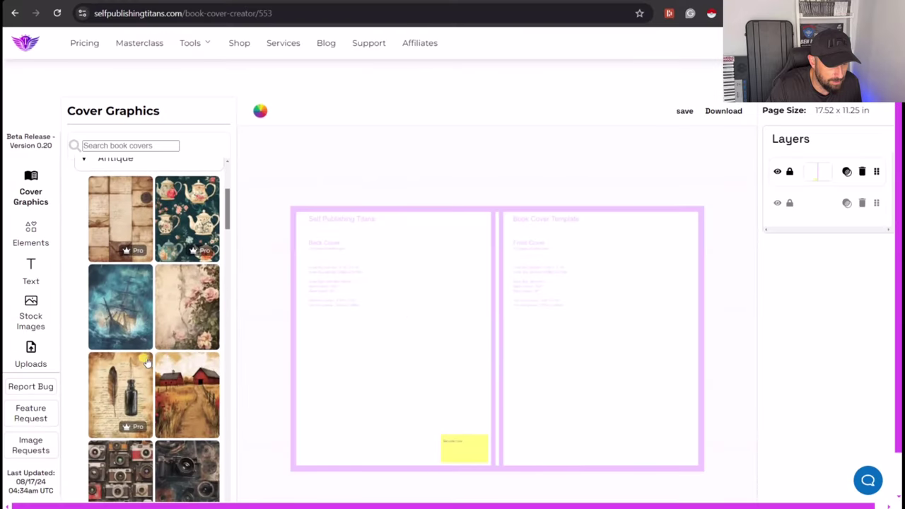
pyautogui.scroll(-3, 145, 362)
pyautogui.scroll(2, 205, 248)
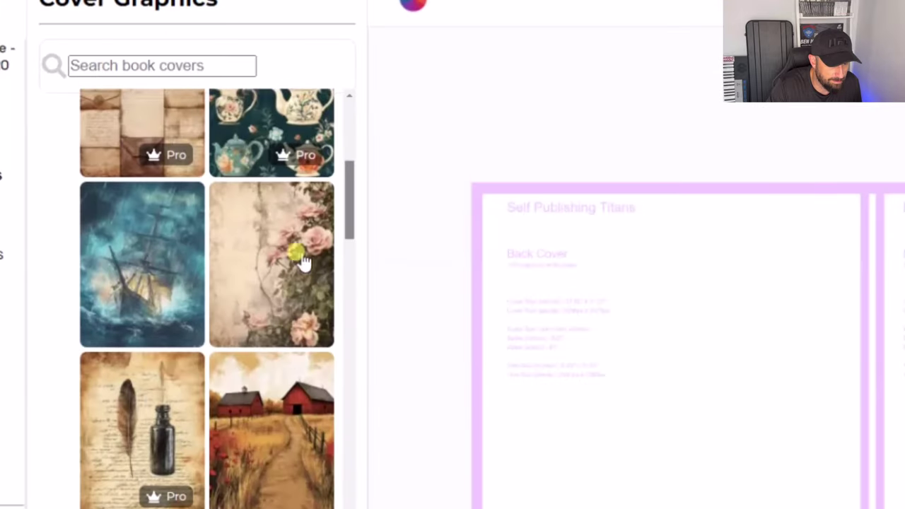
pyautogui.click(263, 301)
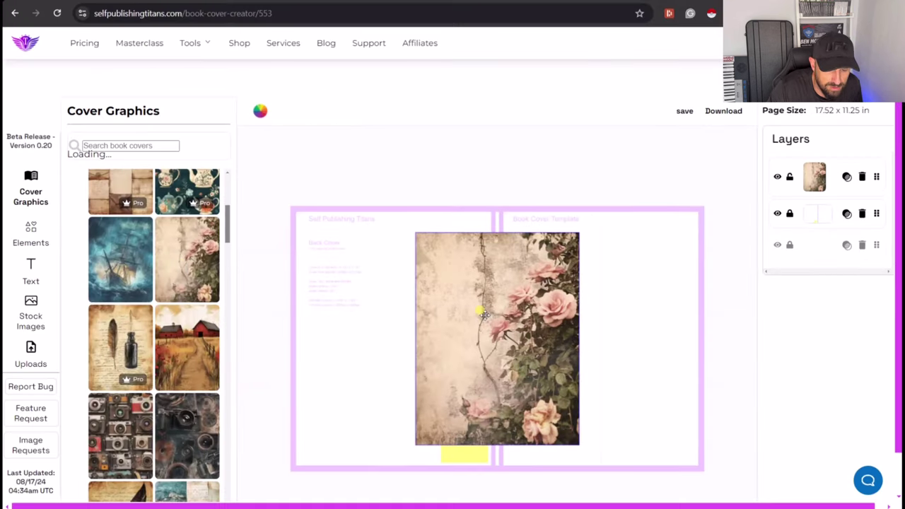
# - Move the rose image onto the front cover and stretch it to fill the cover's full height and width
pyautogui.moveTo(483, 316); pyautogui.dragTo(585, 286)
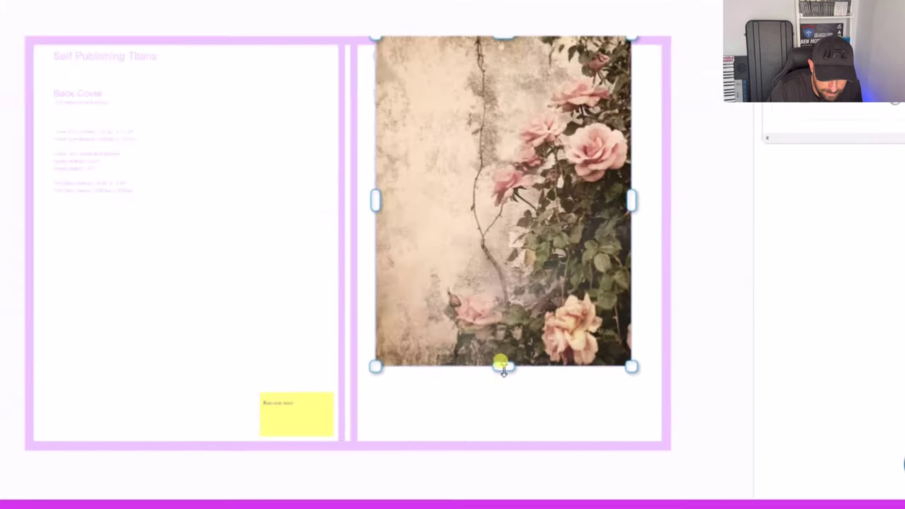
pyautogui.moveTo(596, 418); pyautogui.dragTo(597, 477)
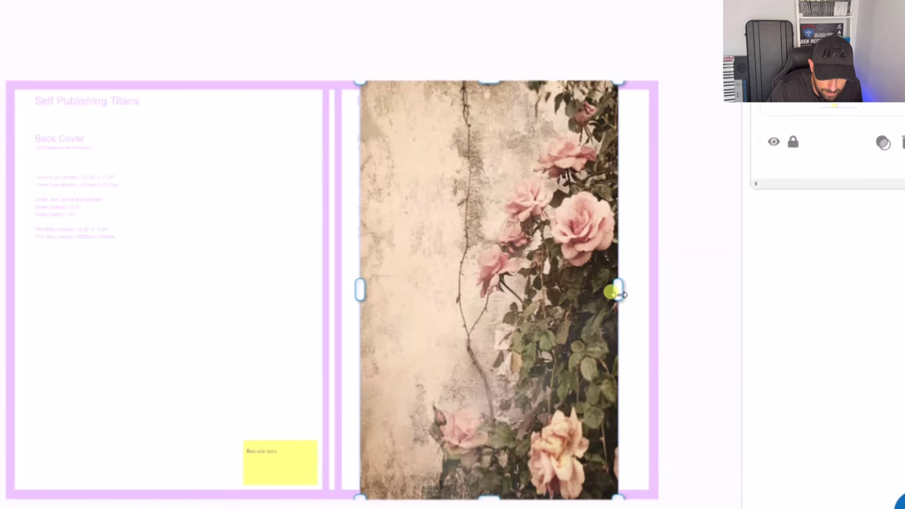
pyautogui.moveTo(631, 245); pyautogui.dragTo(676, 254)
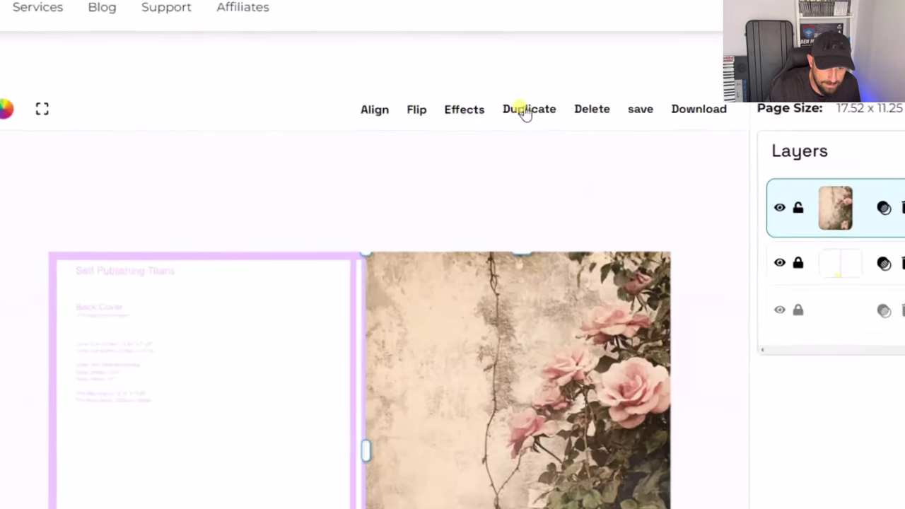
# - Fill the back cover with a horizontally flipped duplicate of the front-cover rose image
pyautogui.click(492, 112)
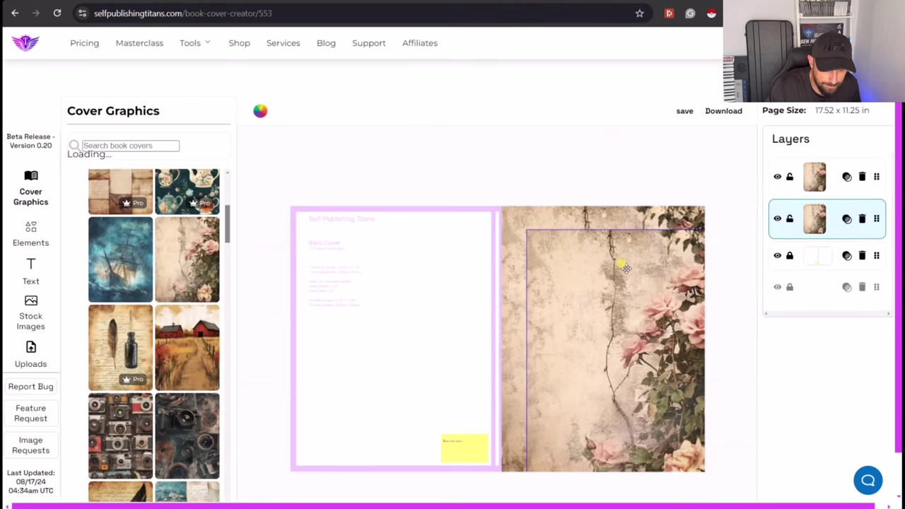
pyautogui.moveTo(552, 253); pyautogui.dragTo(437, 244)
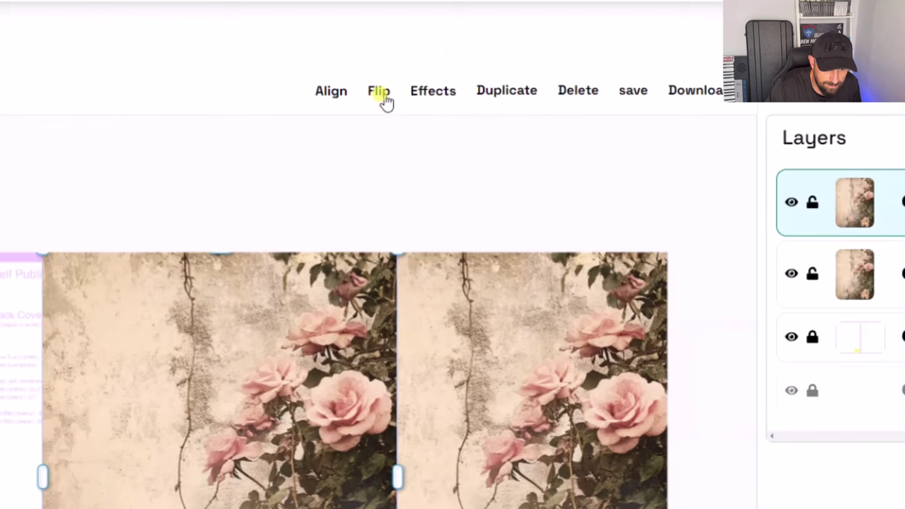
pyautogui.click(536, 114)
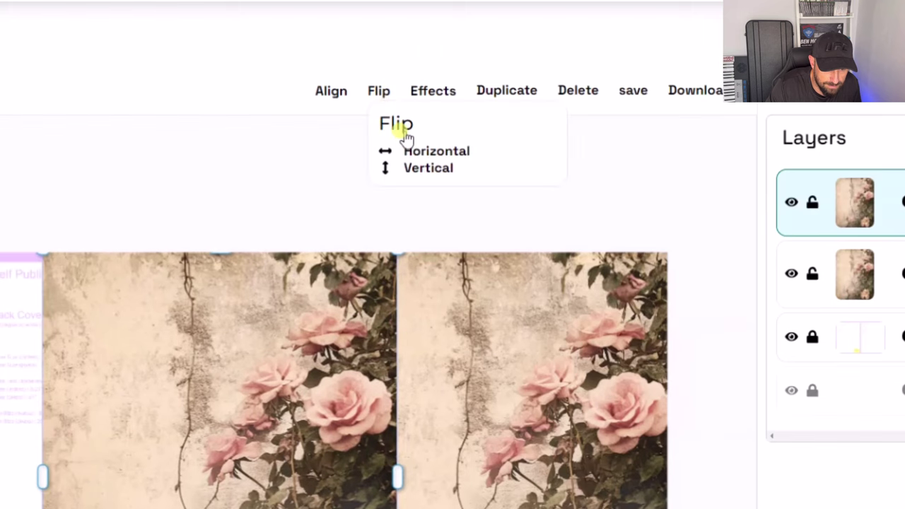
pyautogui.click(421, 152)
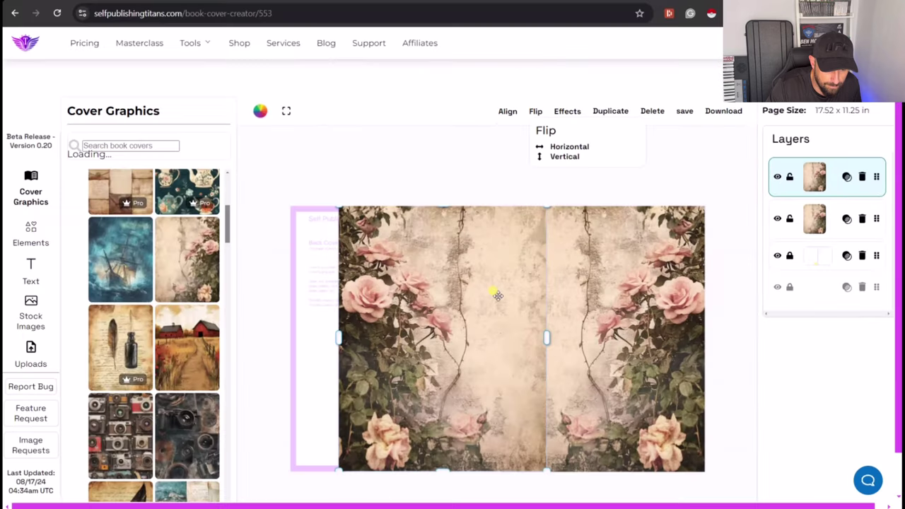
pyautogui.moveTo(309, 401); pyautogui.dragTo(249, 401)
pyautogui.moveTo(460, 293); pyautogui.dragTo(444, 296)
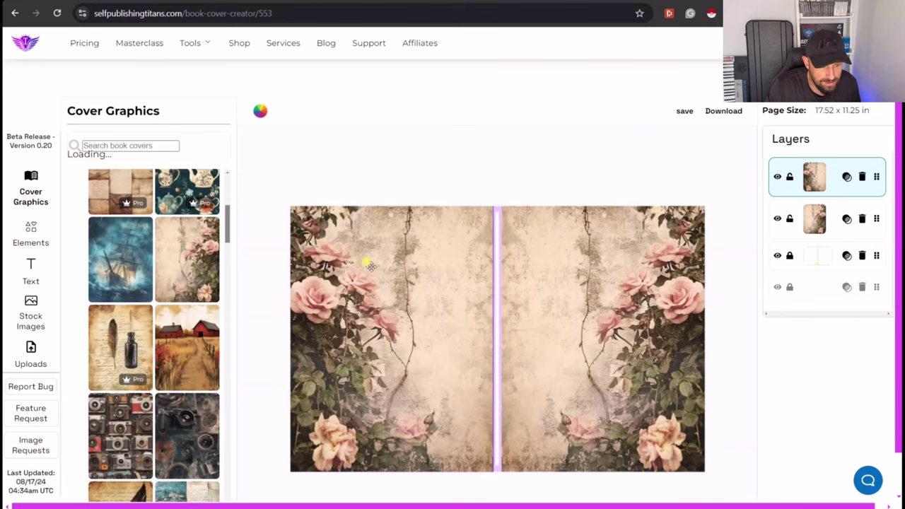
# - Add a rectangle shape and place it over the spine, about midway down the cover
pyautogui.click(30, 233)
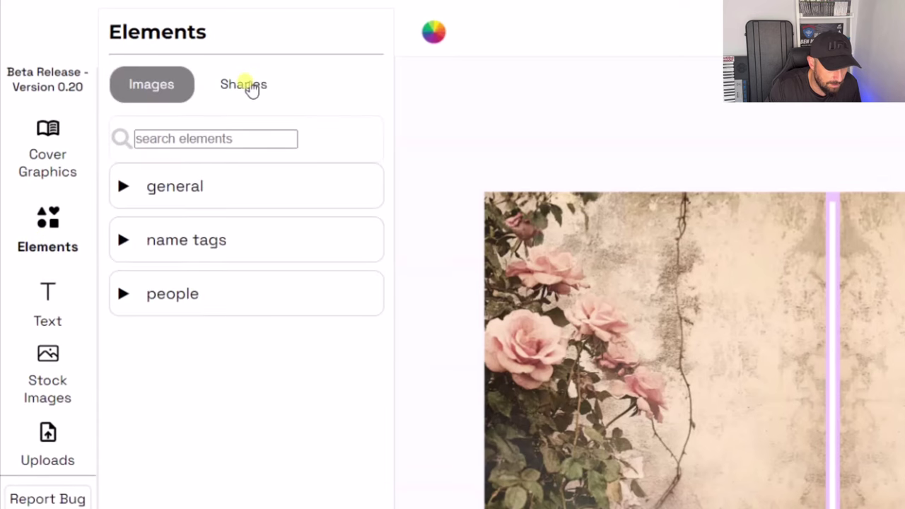
pyautogui.click(249, 86)
pyautogui.click(281, 152)
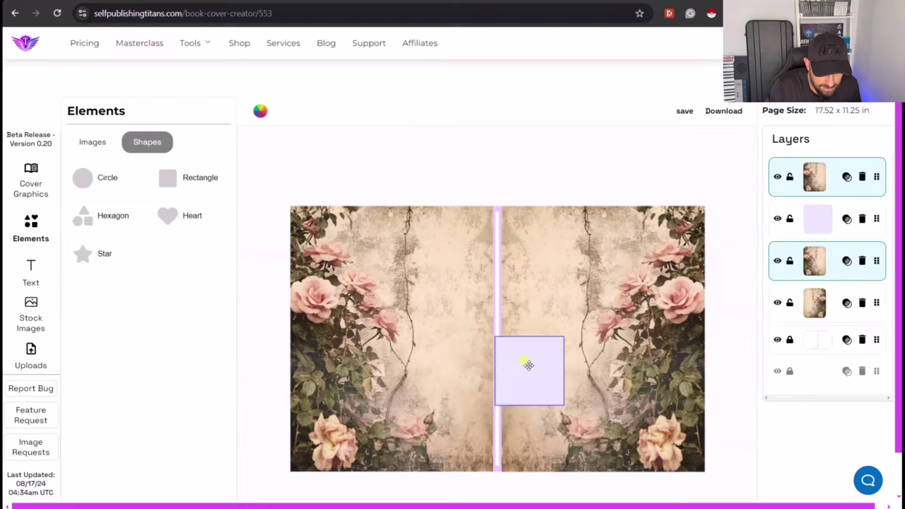
pyautogui.moveTo(529, 365); pyautogui.dragTo(515, 342)
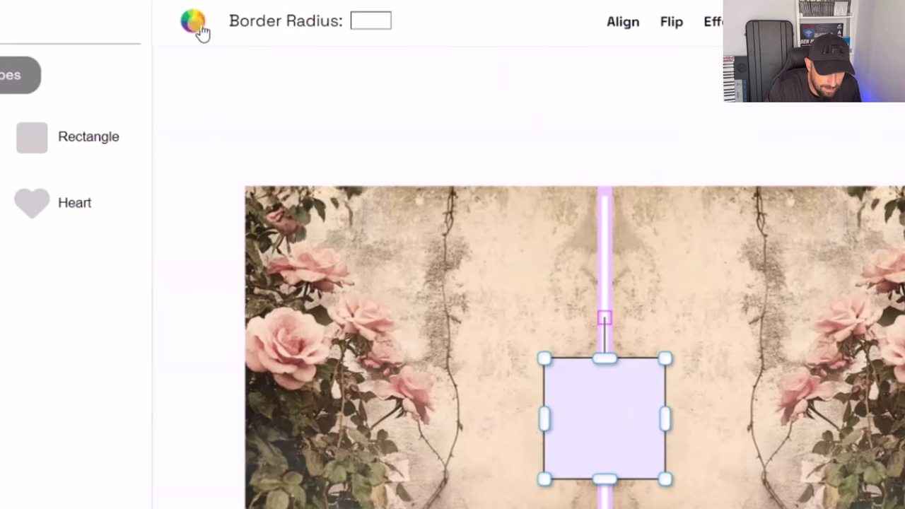
# - Set the spine rectangle's fill to black as a custom color
pyautogui.click(194, 23)
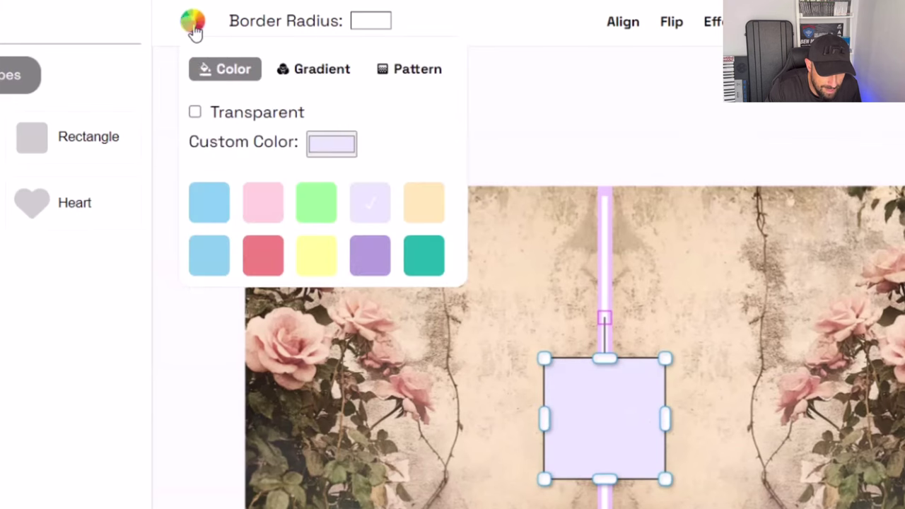
pyautogui.click(329, 143)
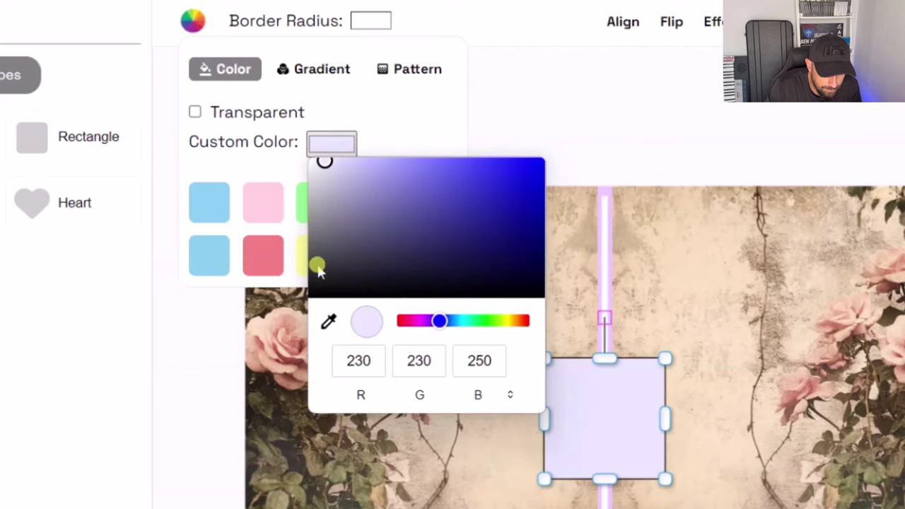
pyautogui.moveTo(324, 164); pyautogui.dragTo(310, 348)
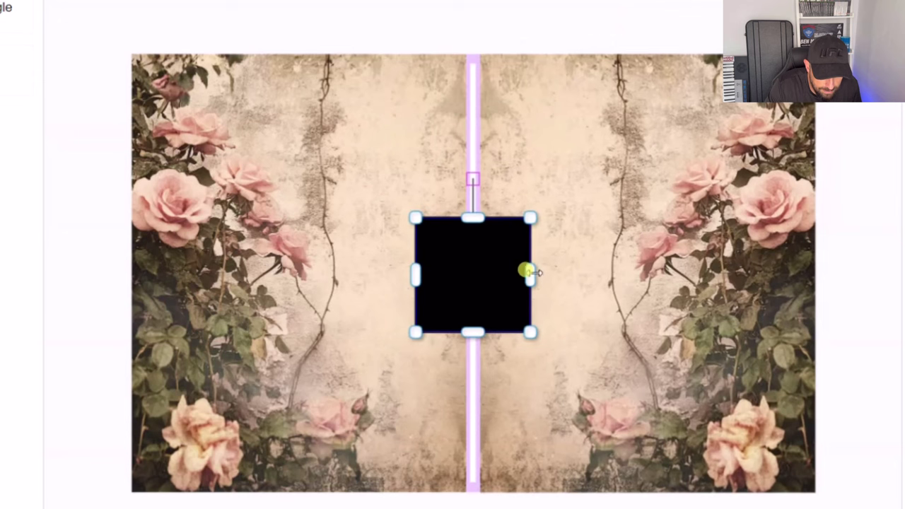
# - Resize the black rectangle into a narrow strip covering the spine from the cover's top edge to its bottom edge
pyautogui.moveTo(531, 340); pyautogui.dragTo(506, 337)
pyautogui.moveTo(486, 269); pyautogui.dragTo(491, 270)
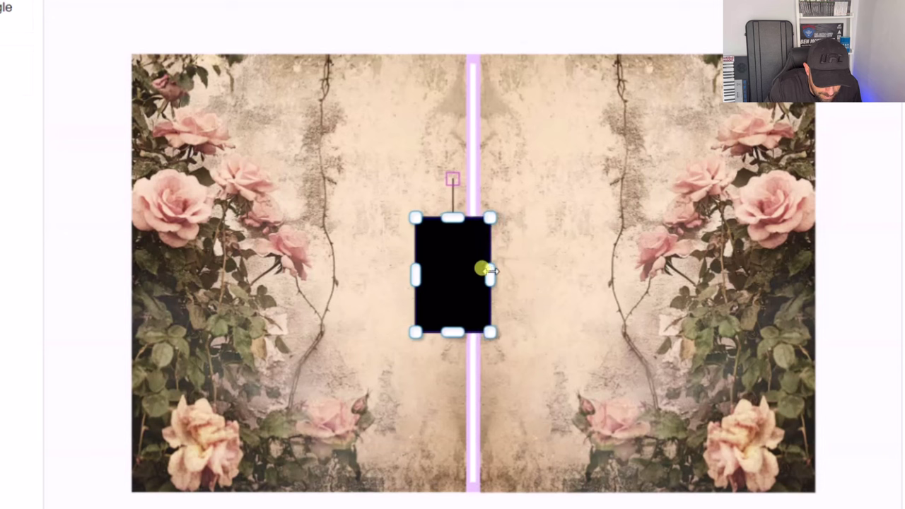
pyautogui.moveTo(416, 273); pyautogui.dragTo(458, 277)
pyautogui.moveTo(478, 216); pyautogui.dragTo(478, 44)
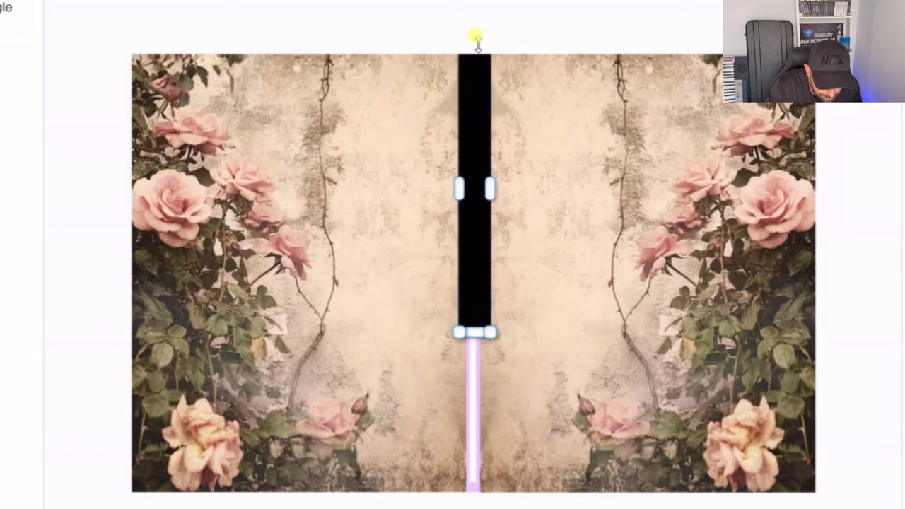
pyautogui.moveTo(474, 331); pyautogui.dragTo(474, 492)
pyautogui.click(720, 12)
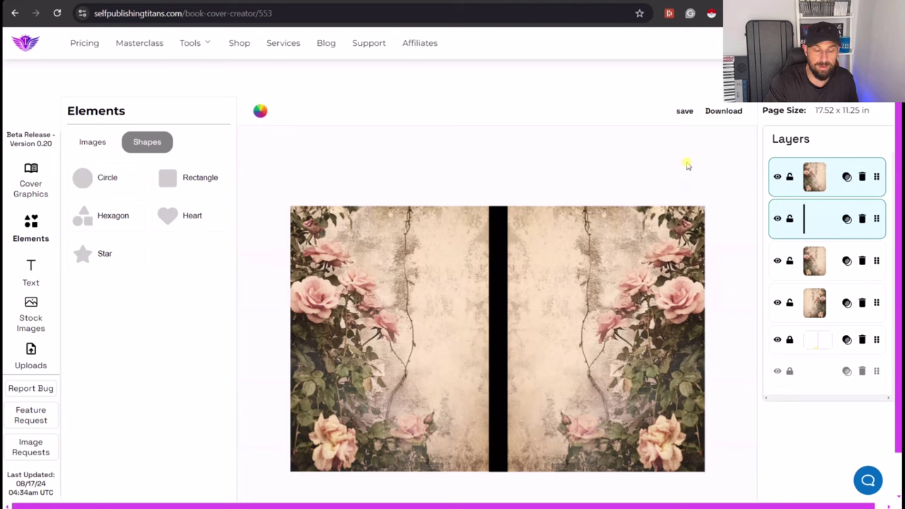
# - Lower the opacity of the front-cover rose image until it looks faint and semi-transparent
pyautogui.click(626, 263)
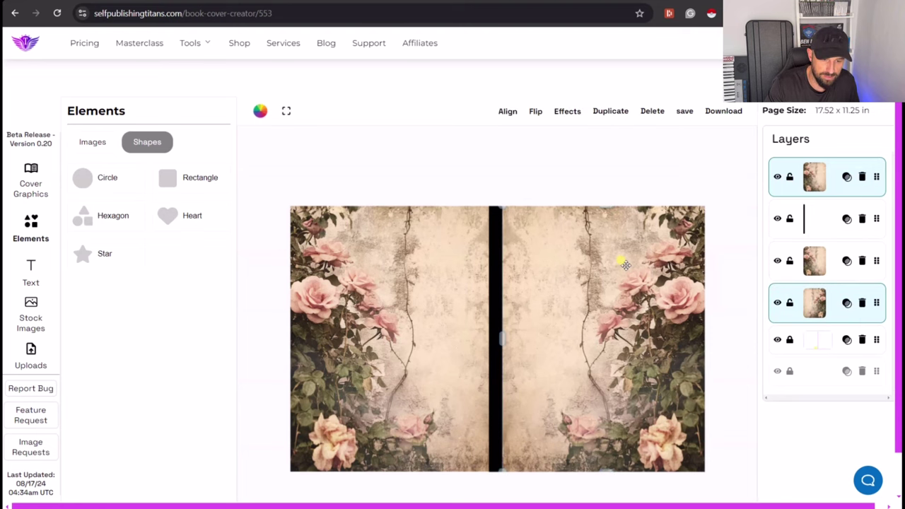
pyautogui.moveTo(627, 260); pyautogui.dragTo(625, 264)
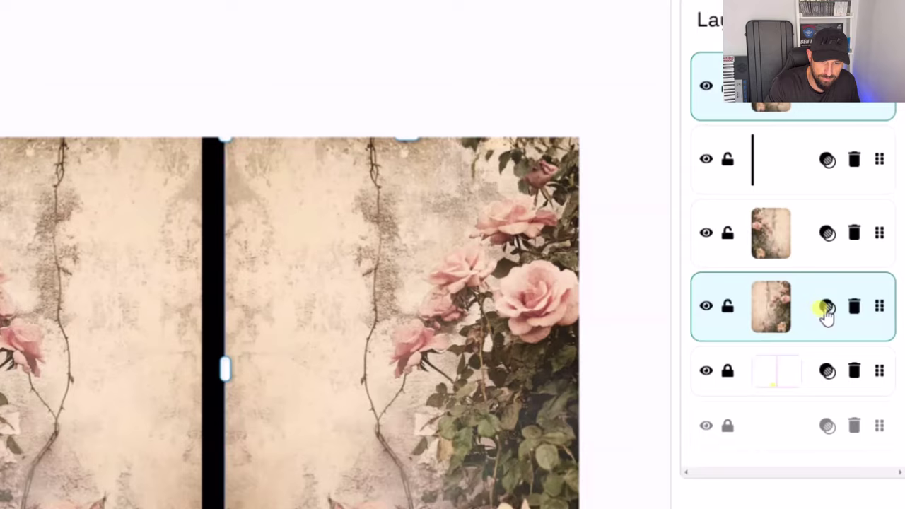
pyautogui.click(848, 303)
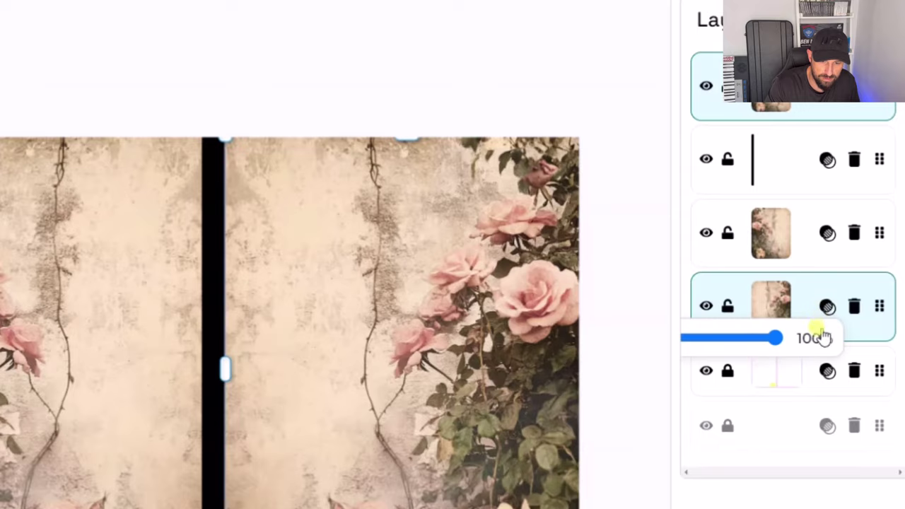
pyautogui.click(705, 339)
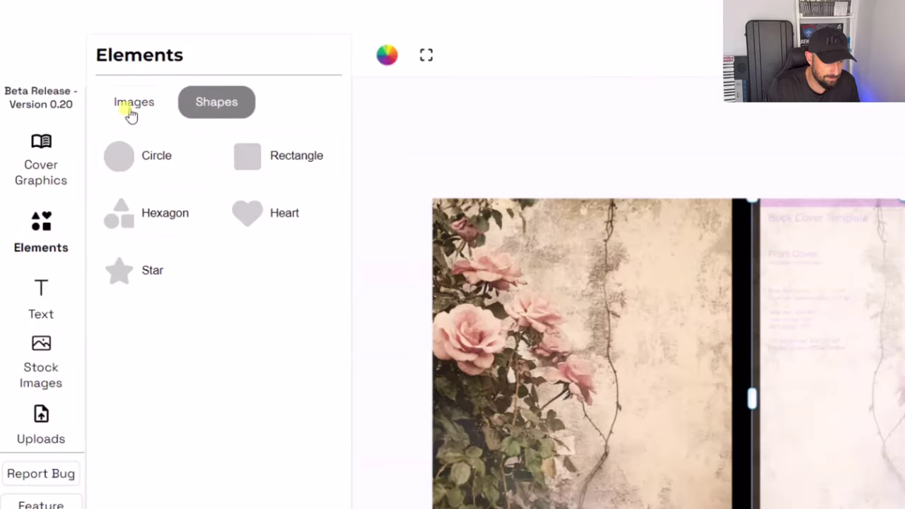
# - Add the black-framed Notebook name tag, shrink it to a small label and place it on the upper part of the front cover
pyautogui.click(131, 114)
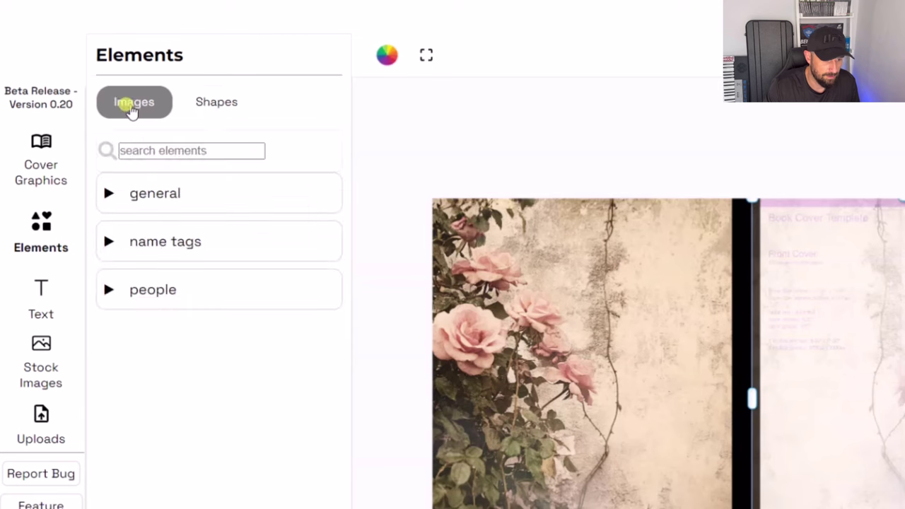
pyautogui.click(136, 248)
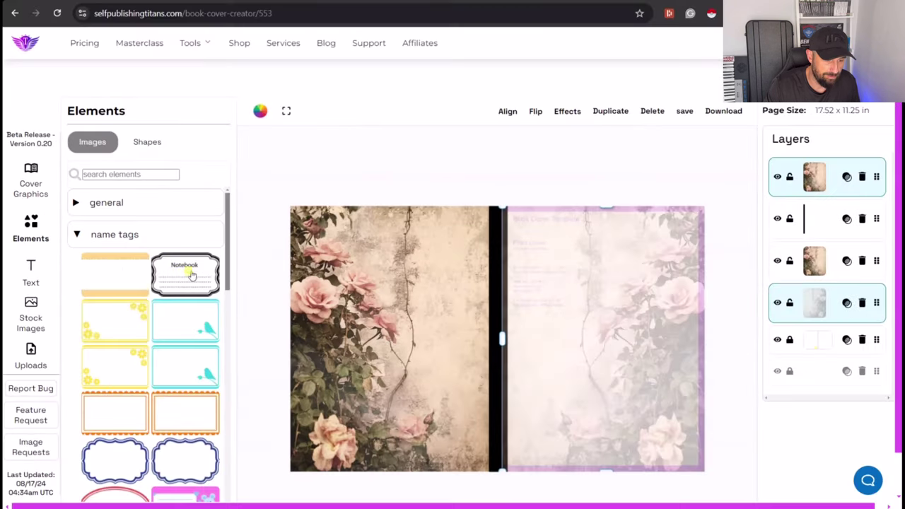
pyautogui.click(192, 281)
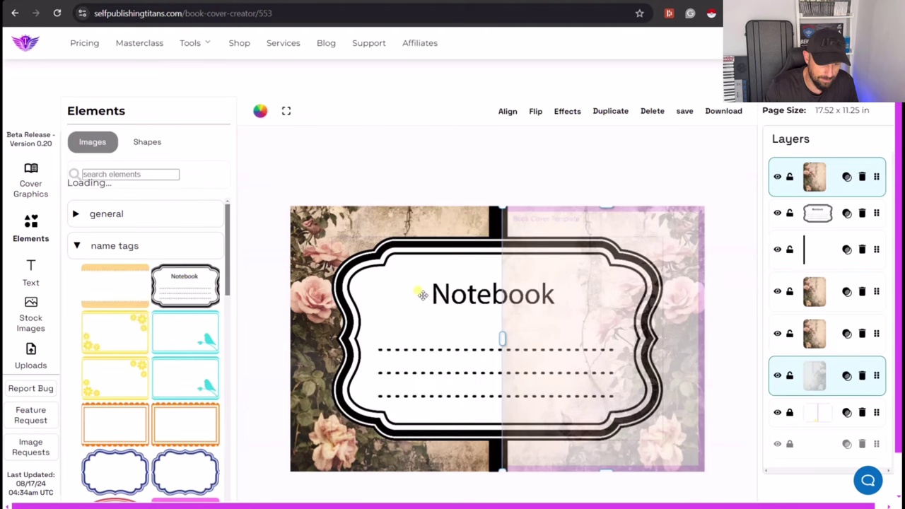
pyautogui.moveTo(654, 467); pyautogui.dragTo(419, 295)
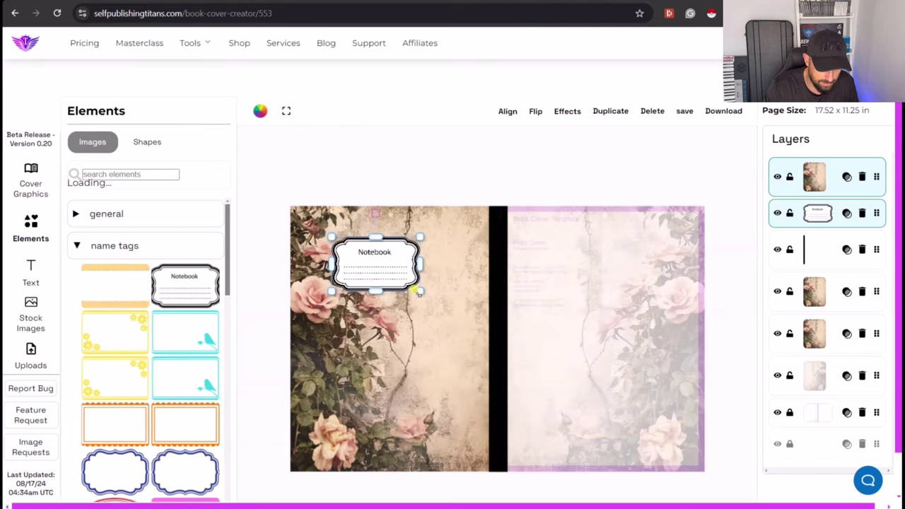
pyautogui.moveTo(374, 264); pyautogui.dragTo(610, 274)
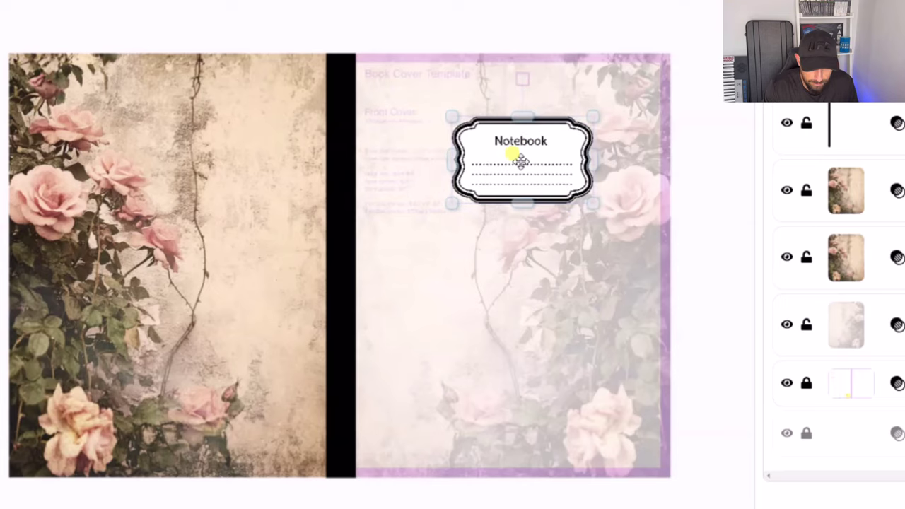
# - Nudge the Notebook name tag slightly on the front cover and restore the front rose image to full opacity
pyautogui.moveTo(520, 162); pyautogui.dragTo(510, 158)
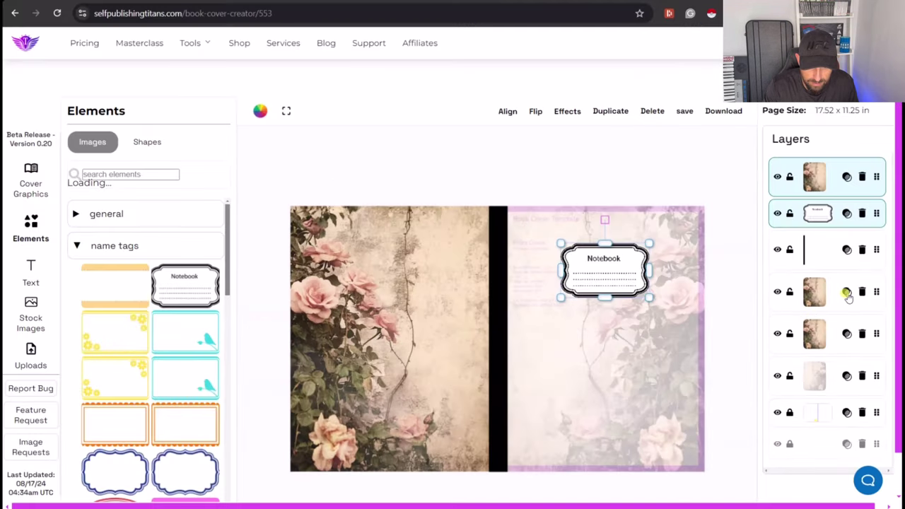
pyautogui.click(848, 333)
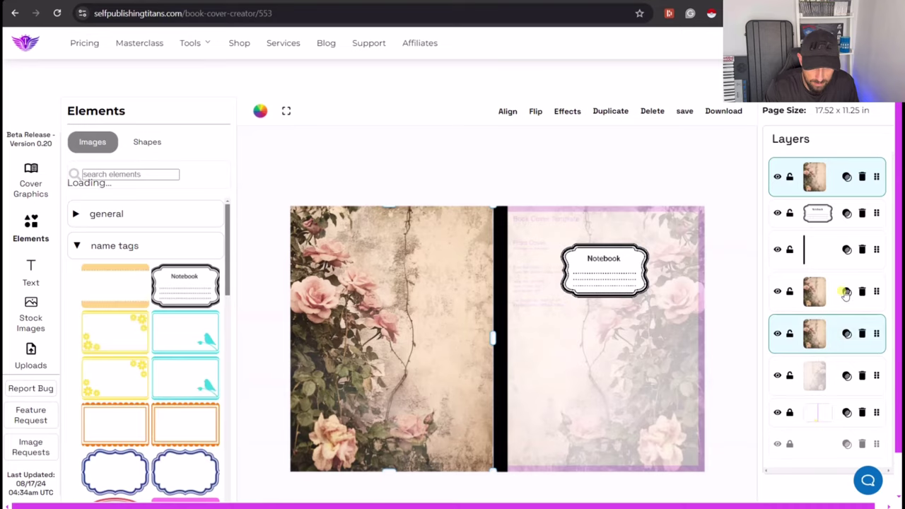
pyautogui.moveTo(825, 394); pyautogui.dragTo(780, 396)
pyautogui.moveTo(686, 342); pyautogui.dragTo(784, 344)
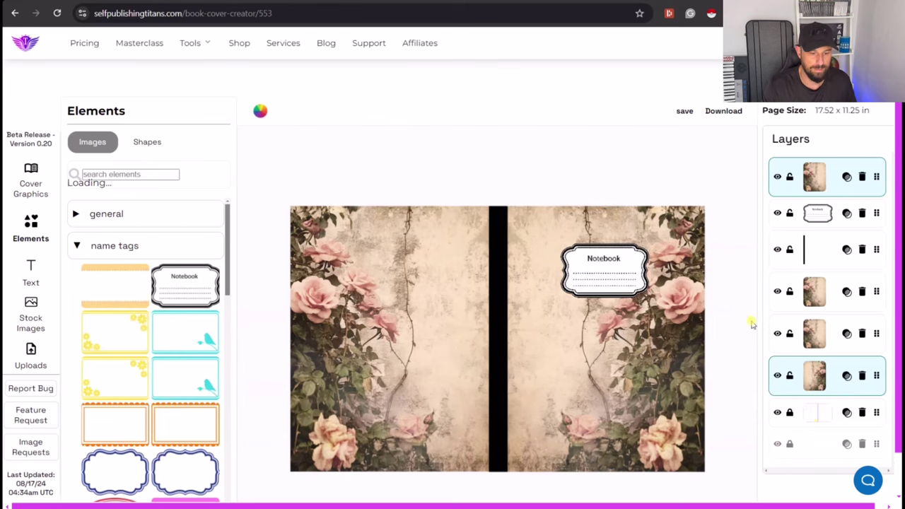
# - Download the finished rose notebook cover
pyautogui.scroll(4, 752, 324)
pyautogui.scroll(-5, 735, 339)
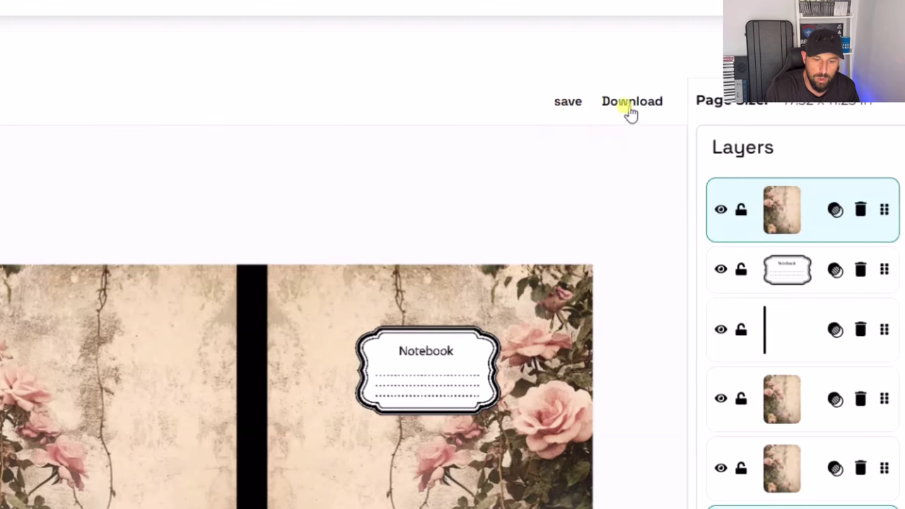
pyautogui.click(628, 106)
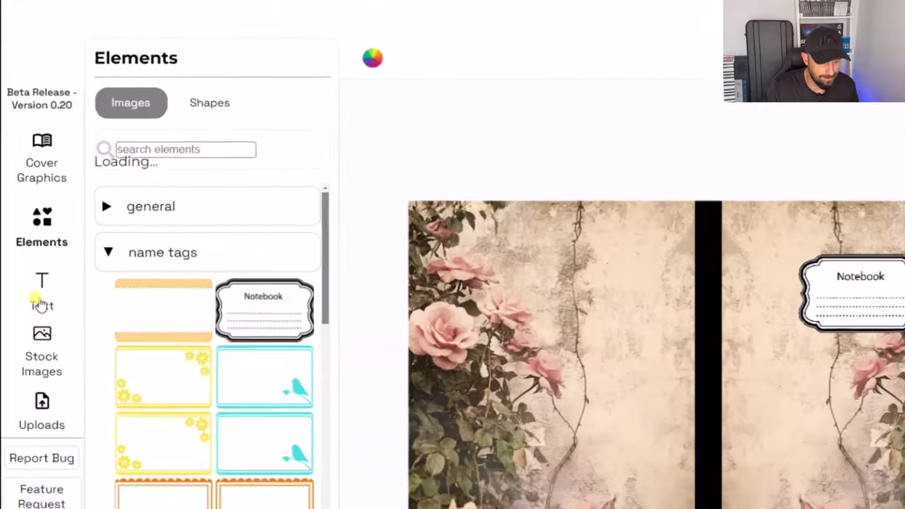
# - Add a Heading 1 text, move it onto the back cover and enlarge it
pyautogui.click(50, 312)
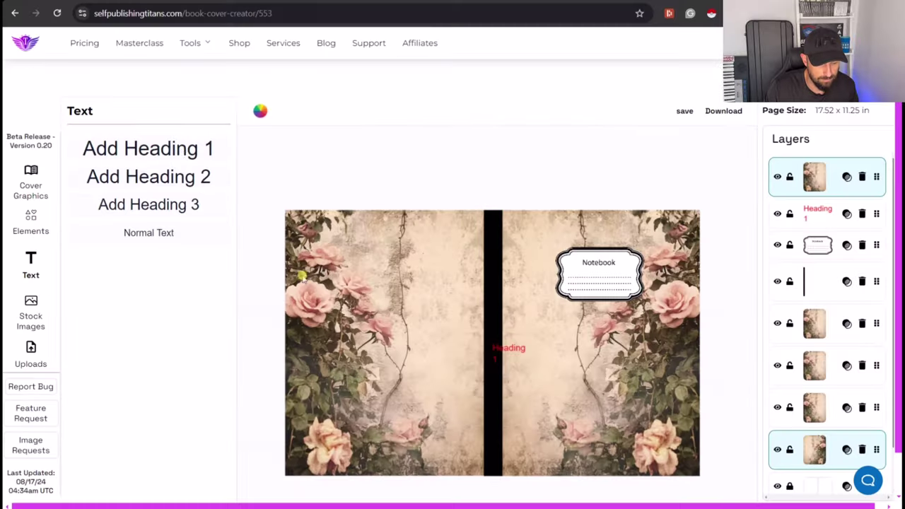
pyautogui.click(496, 348)
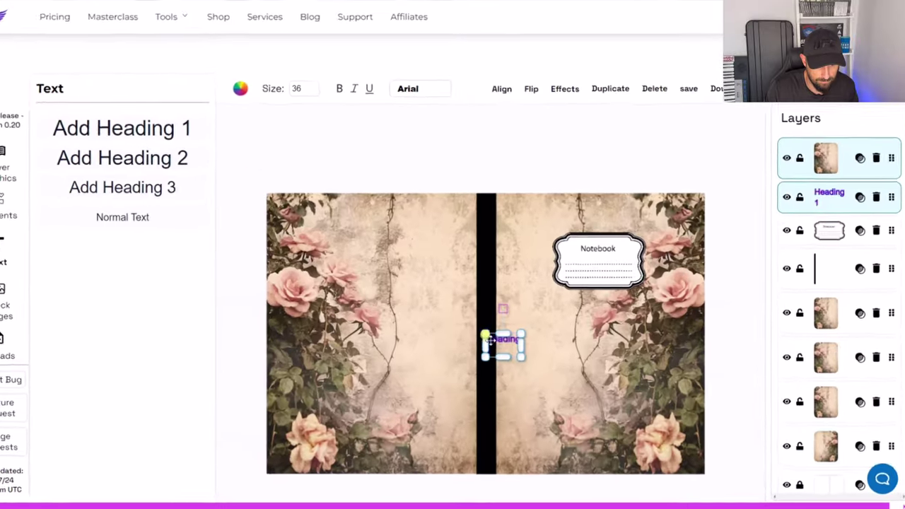
pyautogui.moveTo(491, 338); pyautogui.dragTo(360, 271)
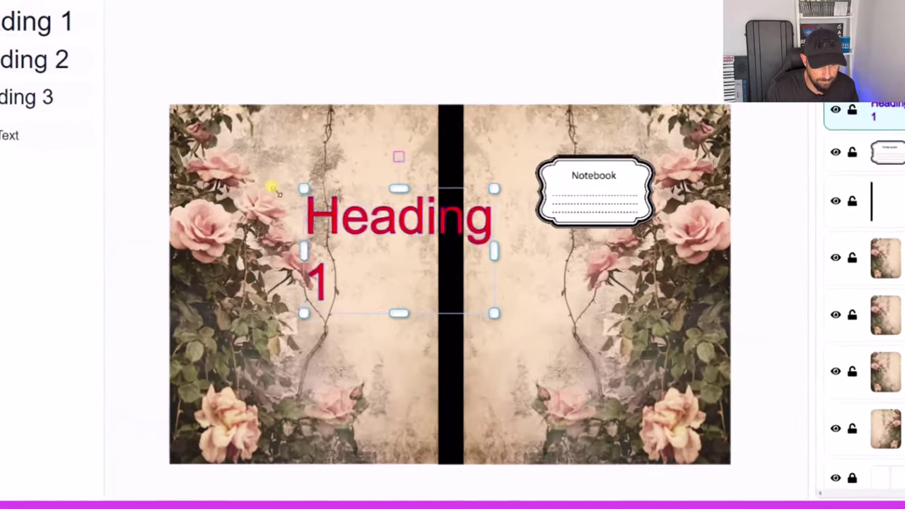
pyautogui.moveTo(278, 192); pyautogui.dragTo(249, 198)
# - Try the Schoolbell, Pacifico and Bangers fonts on the heading, and delete the heading
pyautogui.click(443, 114)
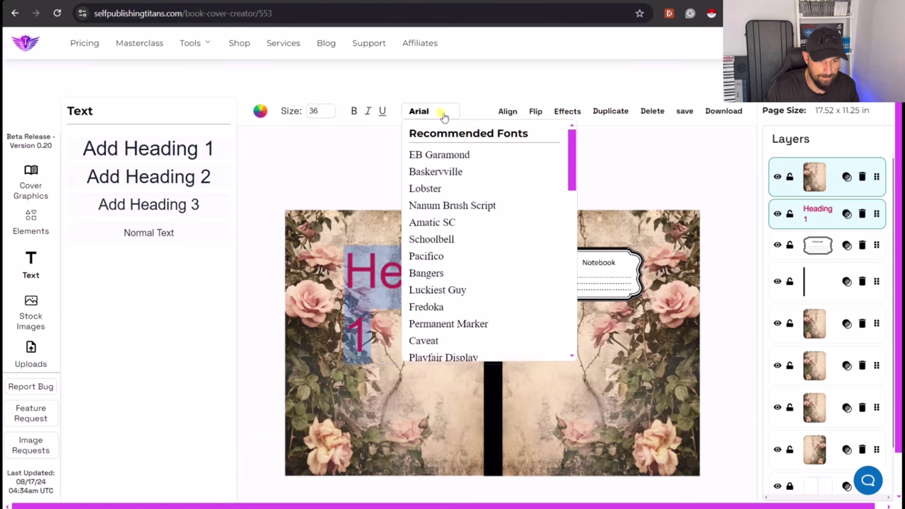
pyautogui.click(439, 248)
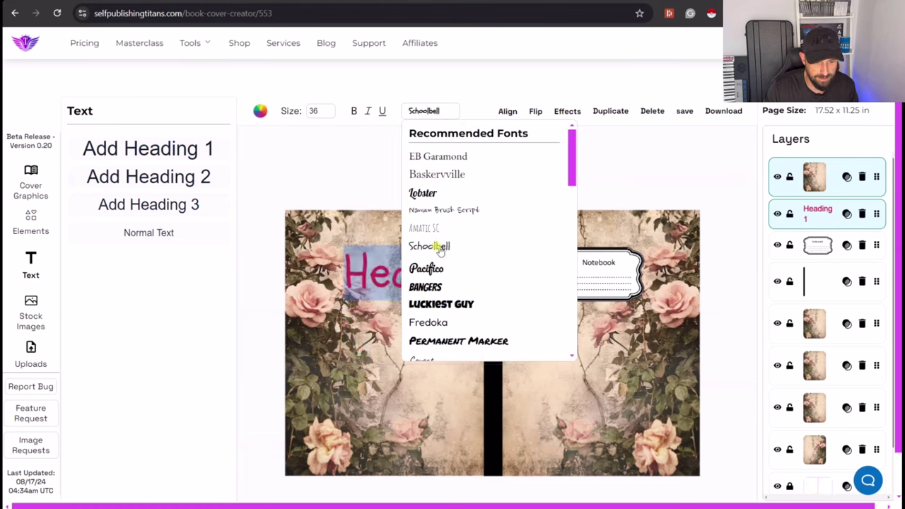
pyautogui.click(433, 274)
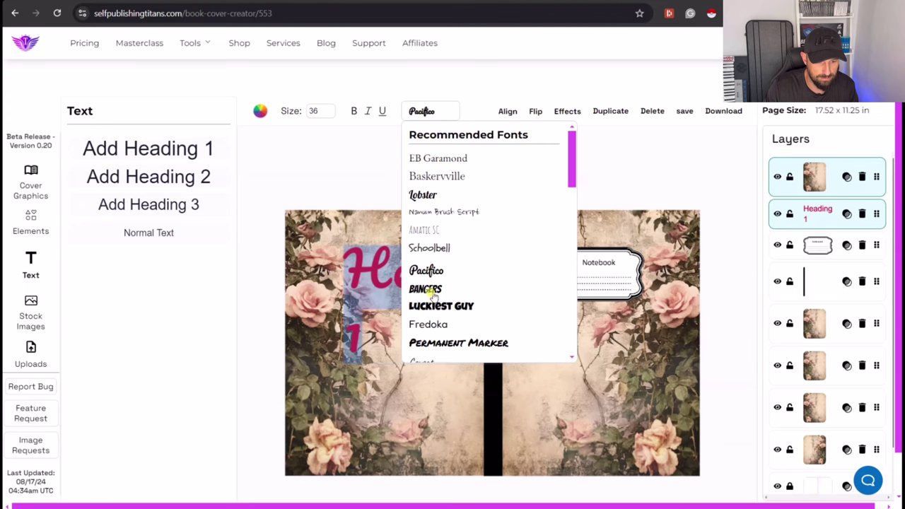
pyautogui.click(429, 291)
pyautogui.click(665, 182)
pyautogui.press('Delete')
# - Try the laughing black-haired woman from the people elements on the back cover, and delete her
pyautogui.click(30, 226)
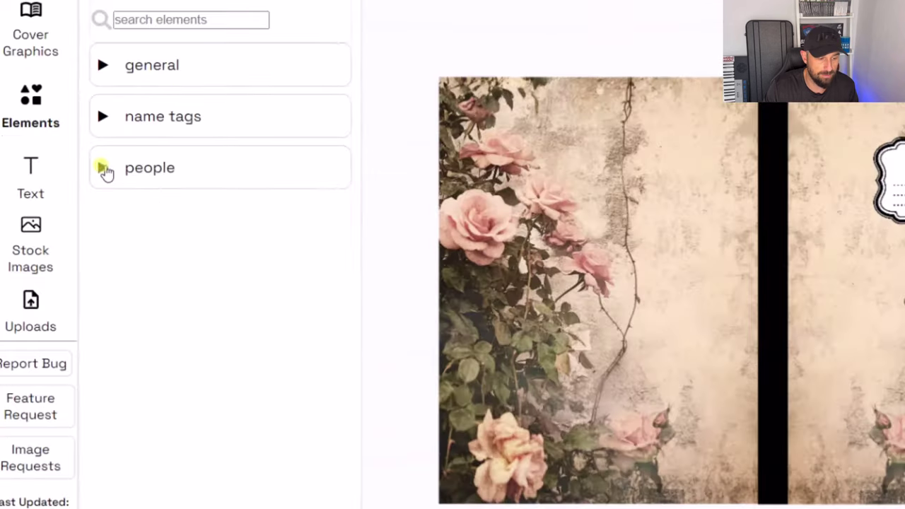
pyautogui.click(77, 269)
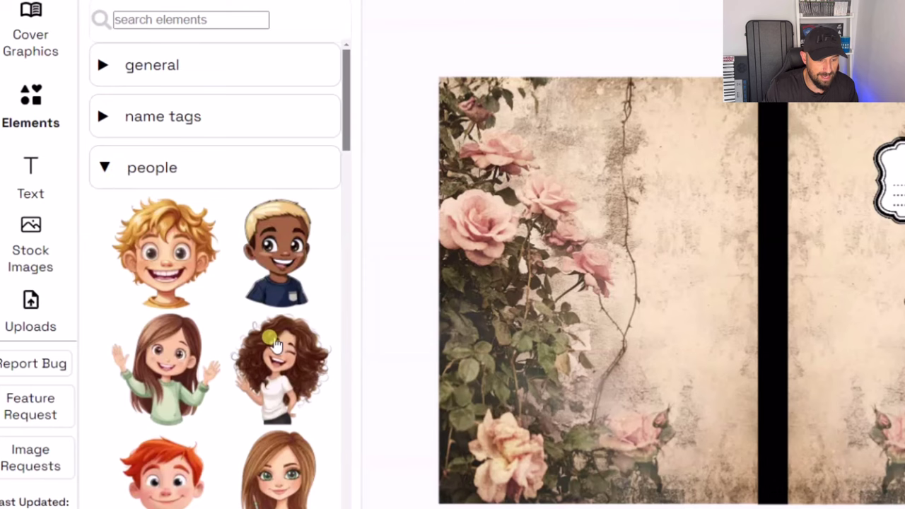
pyautogui.scroll(-5, 276, 345)
pyautogui.click(198, 250)
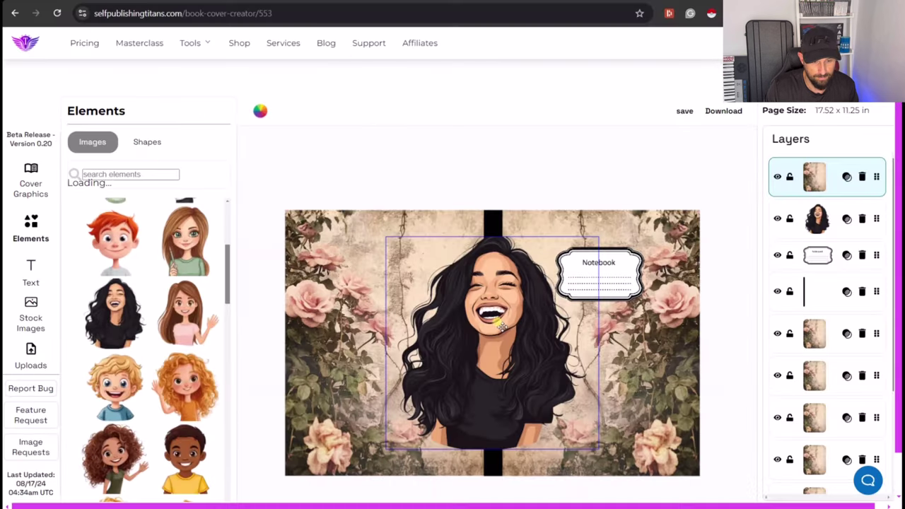
pyautogui.moveTo(449, 319); pyautogui.dragTo(410, 312)
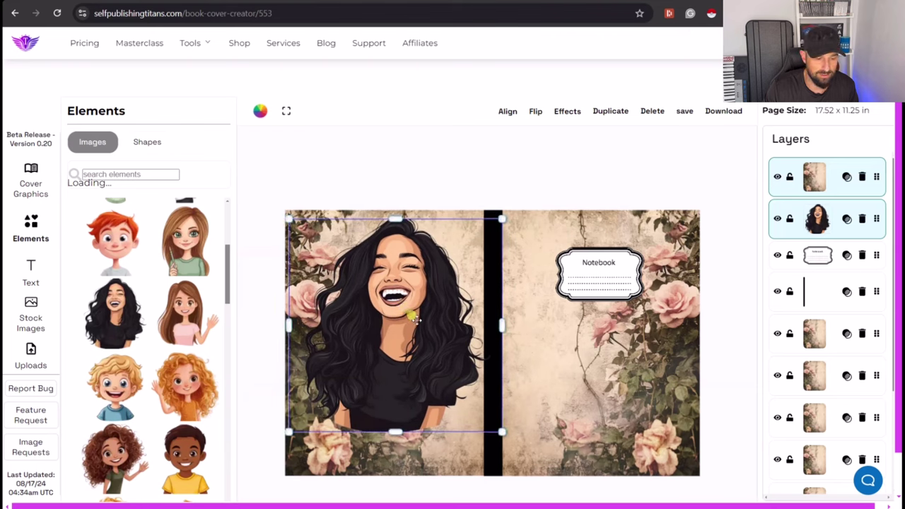
pyautogui.press('Delete')
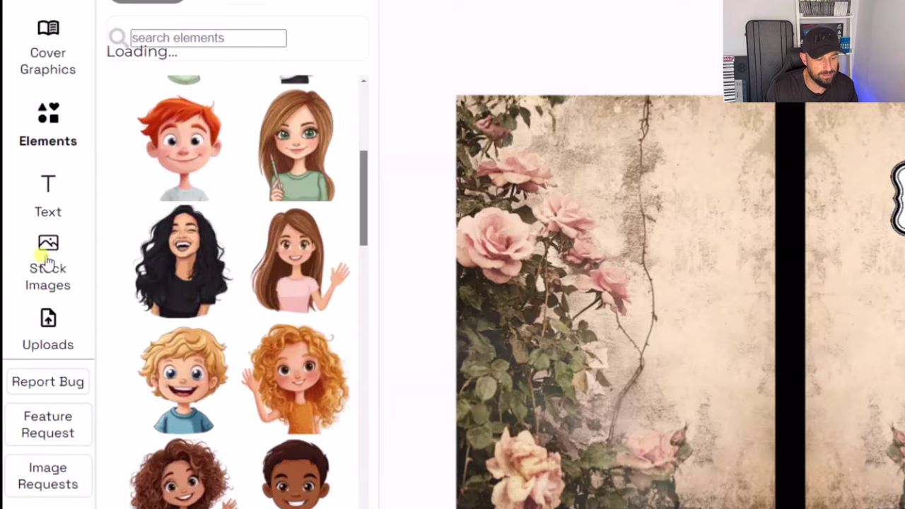
# - Add the stock image of misty blue mountain ridges to the cover
pyautogui.click(27, 314)
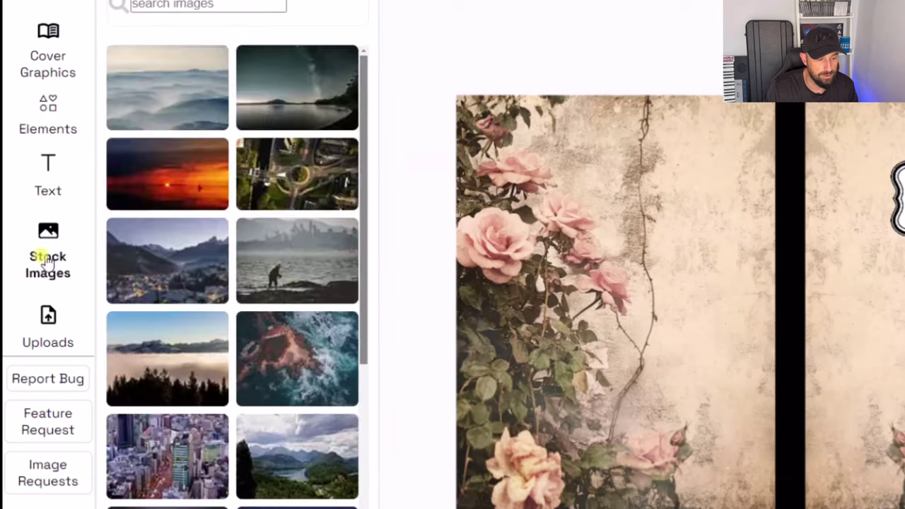
pyautogui.scroll(-6, 278, 285)
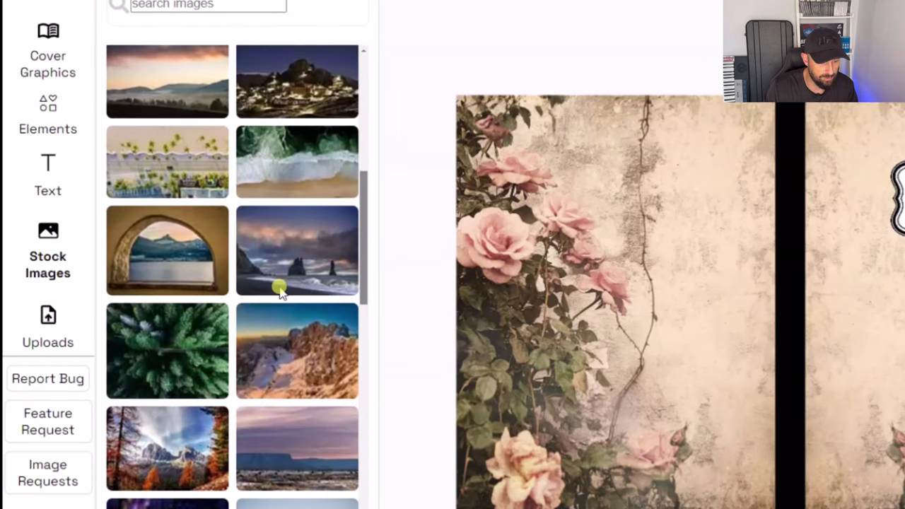
pyautogui.scroll(3, 279, 289)
pyautogui.scroll(3, 281, 291)
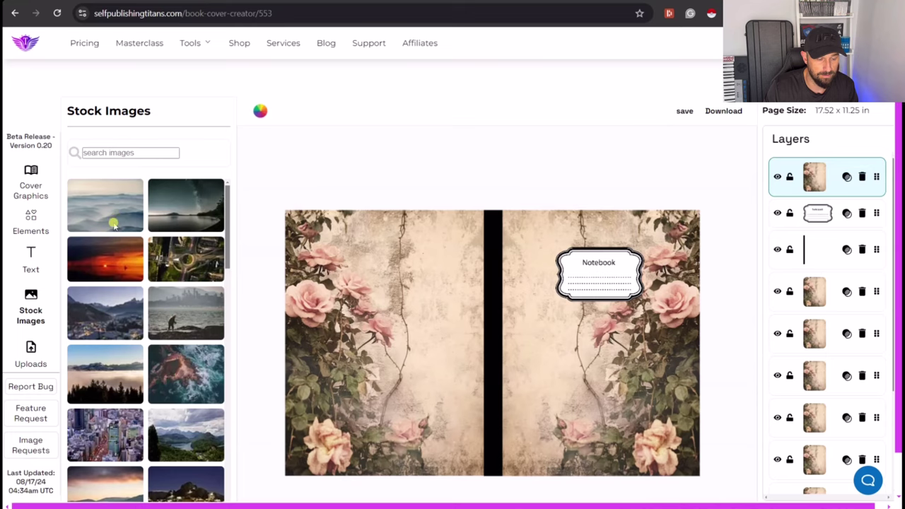
pyautogui.click(109, 211)
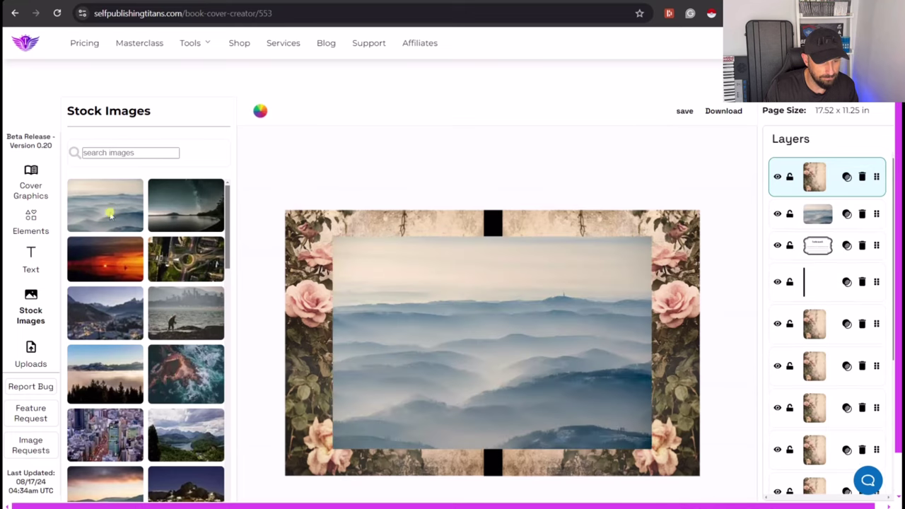
# - Enlarge the misty mountain image to fill the whole cover and move its layer beneath the Notebook name tag
pyautogui.click(343, 249)
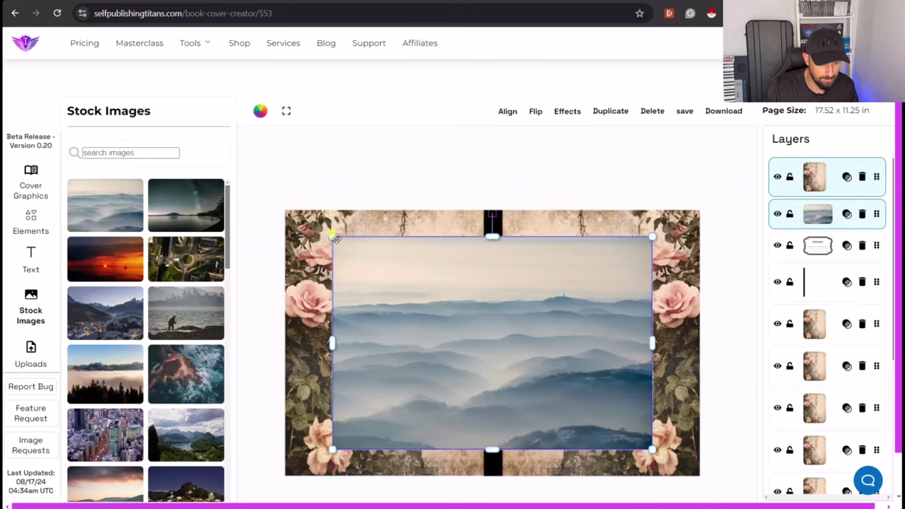
pyautogui.moveTo(332, 236); pyautogui.dragTo(281, 215)
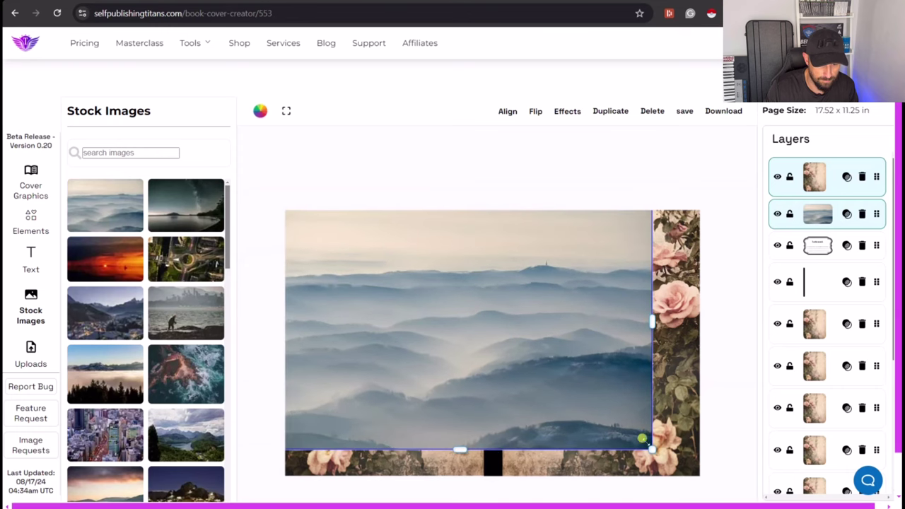
pyautogui.moveTo(649, 447); pyautogui.dragTo(723, 488)
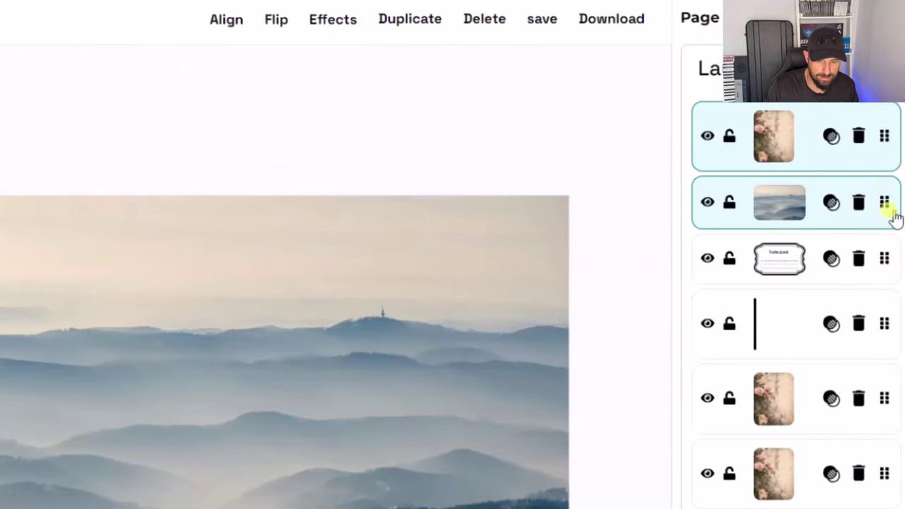
pyautogui.moveTo(895, 219); pyautogui.dragTo(874, 272)
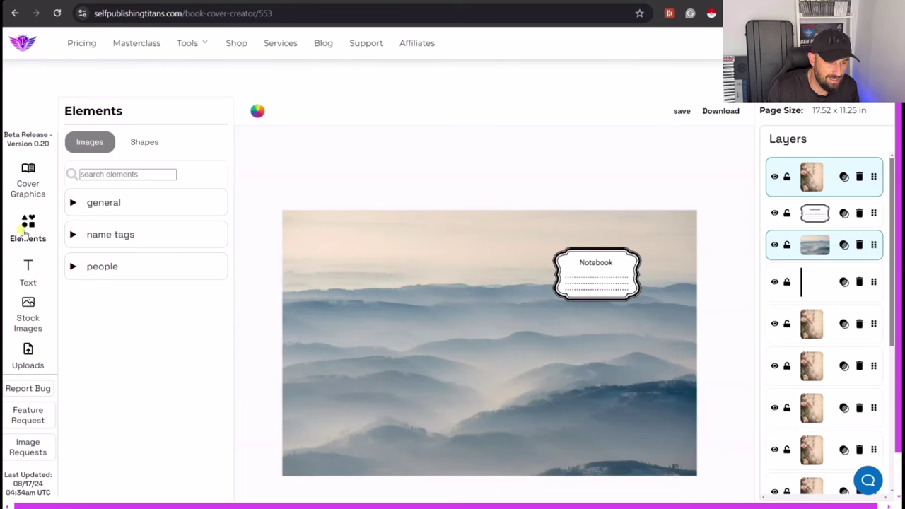
# - Add the pink peony and the soccer ball from the general elements to the cover
pyautogui.click(73, 203)
pyautogui.scroll(-5, 166, 315)
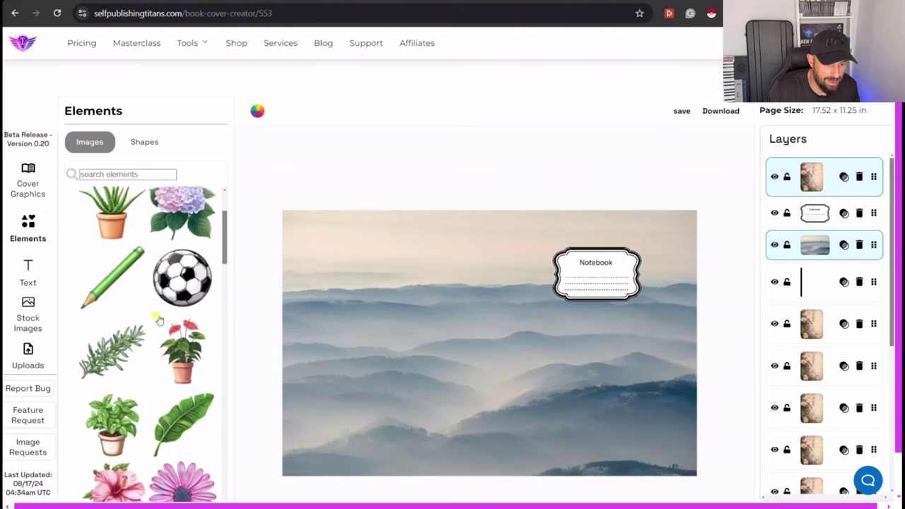
pyautogui.scroll(2, 111, 378)
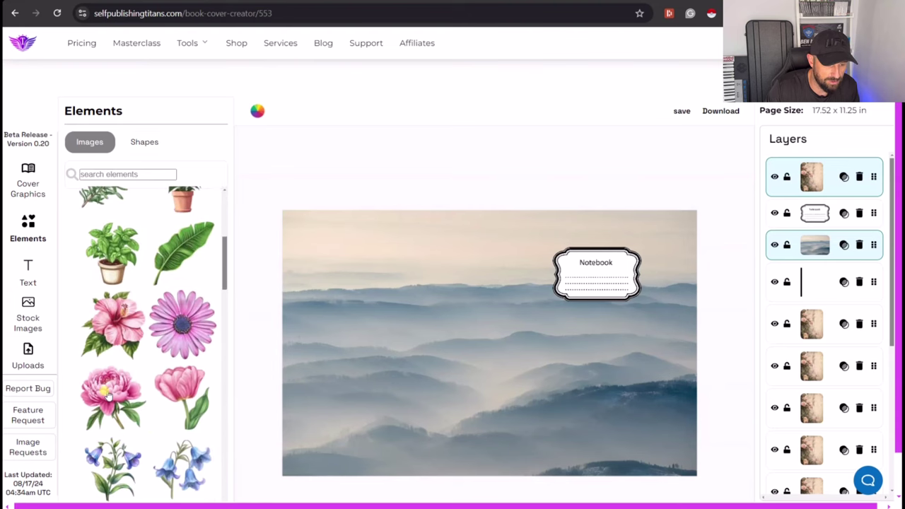
pyautogui.moveTo(107, 396); pyautogui.dragTo(276, 405)
pyautogui.moveTo(396, 388); pyautogui.dragTo(360, 364)
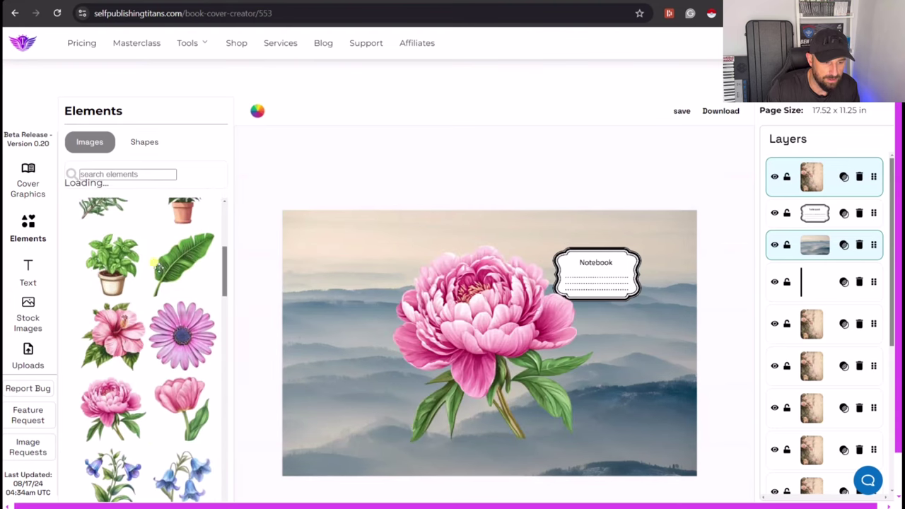
pyautogui.scroll(3, 177, 297)
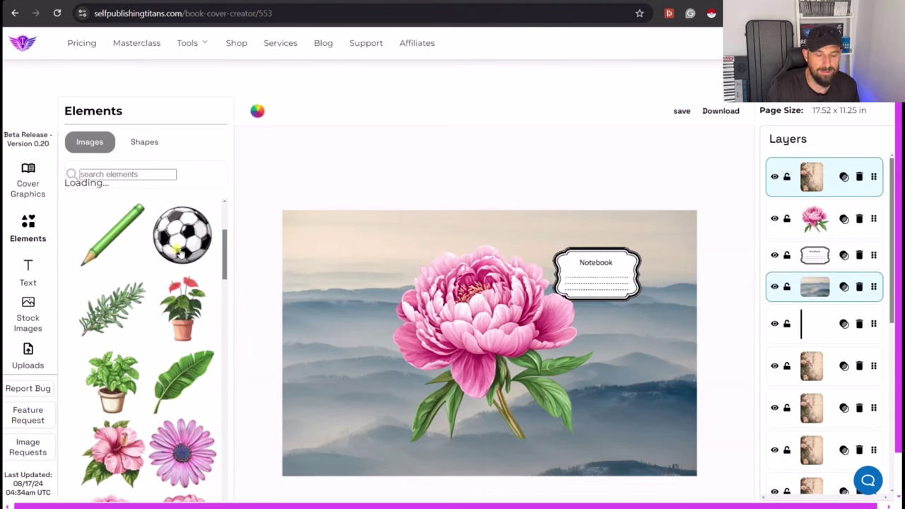
pyautogui.click(185, 239)
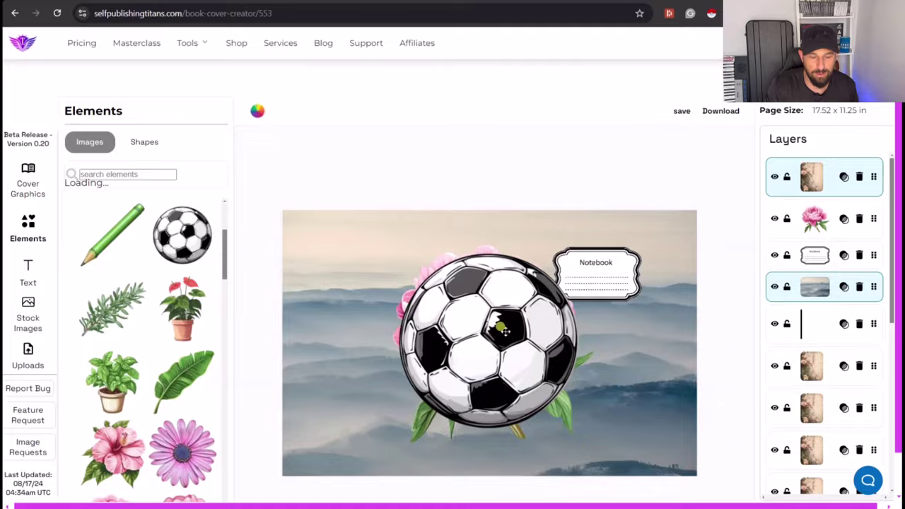